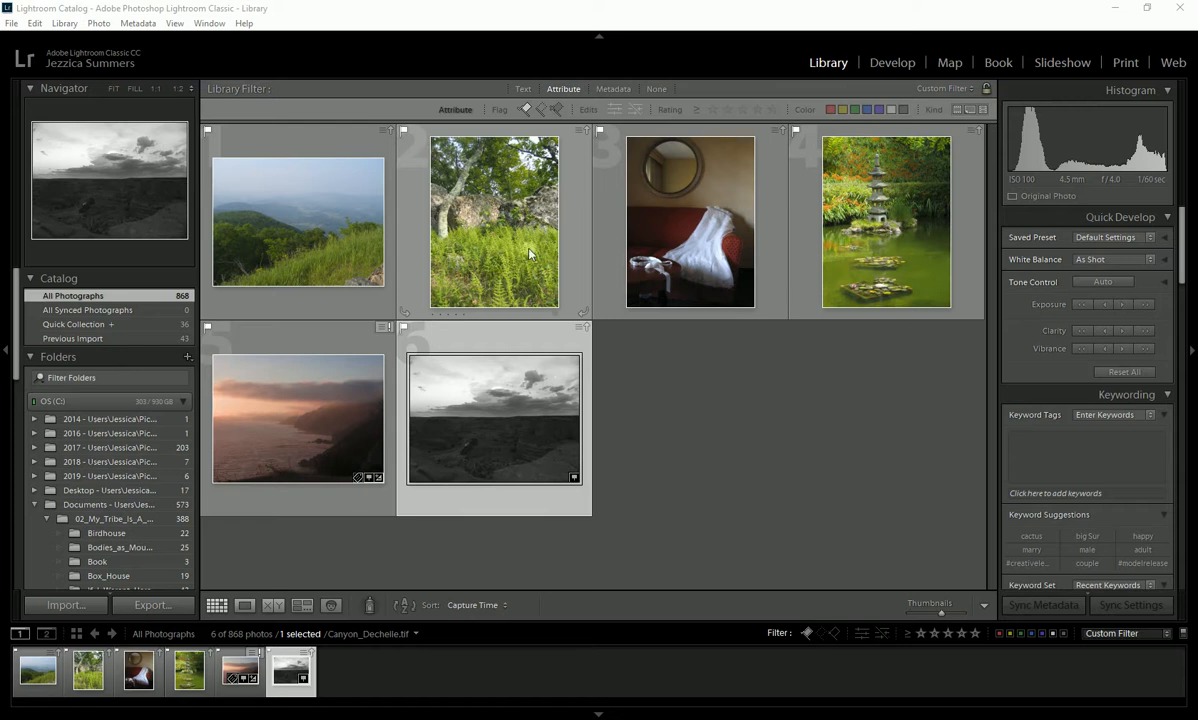
- Select the five flagged photos for export, leaving out the pink coastal sunset shot
click(430, 248)
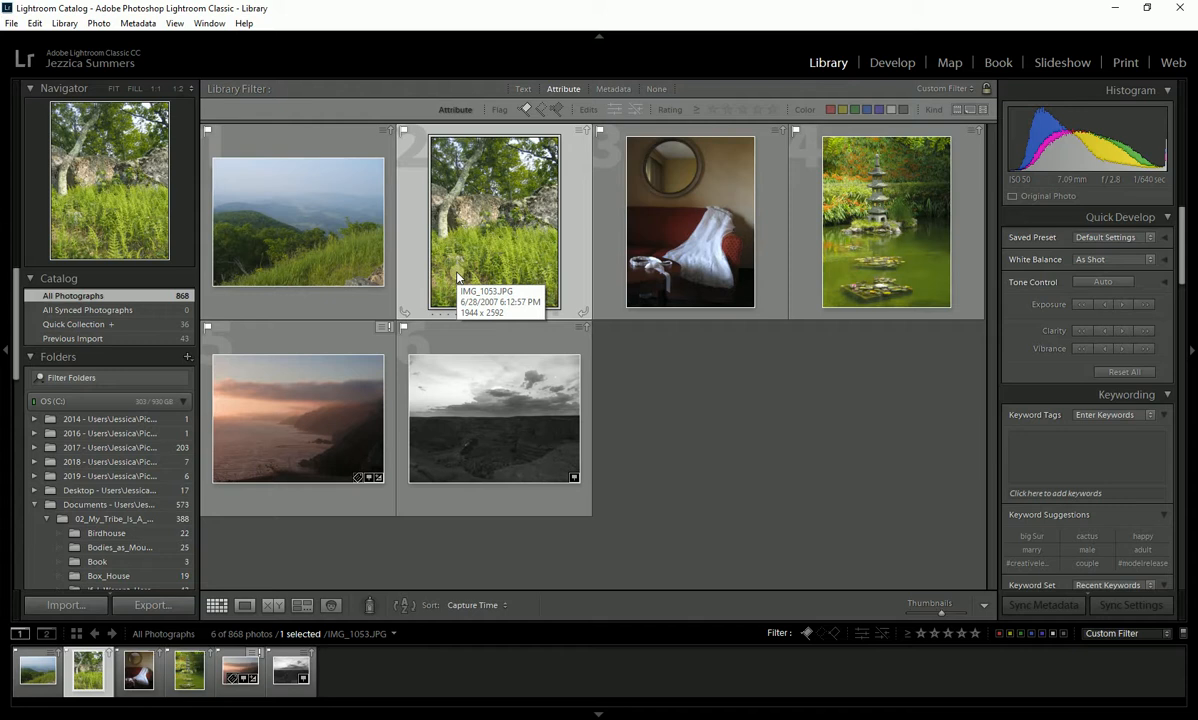
click(637, 232)
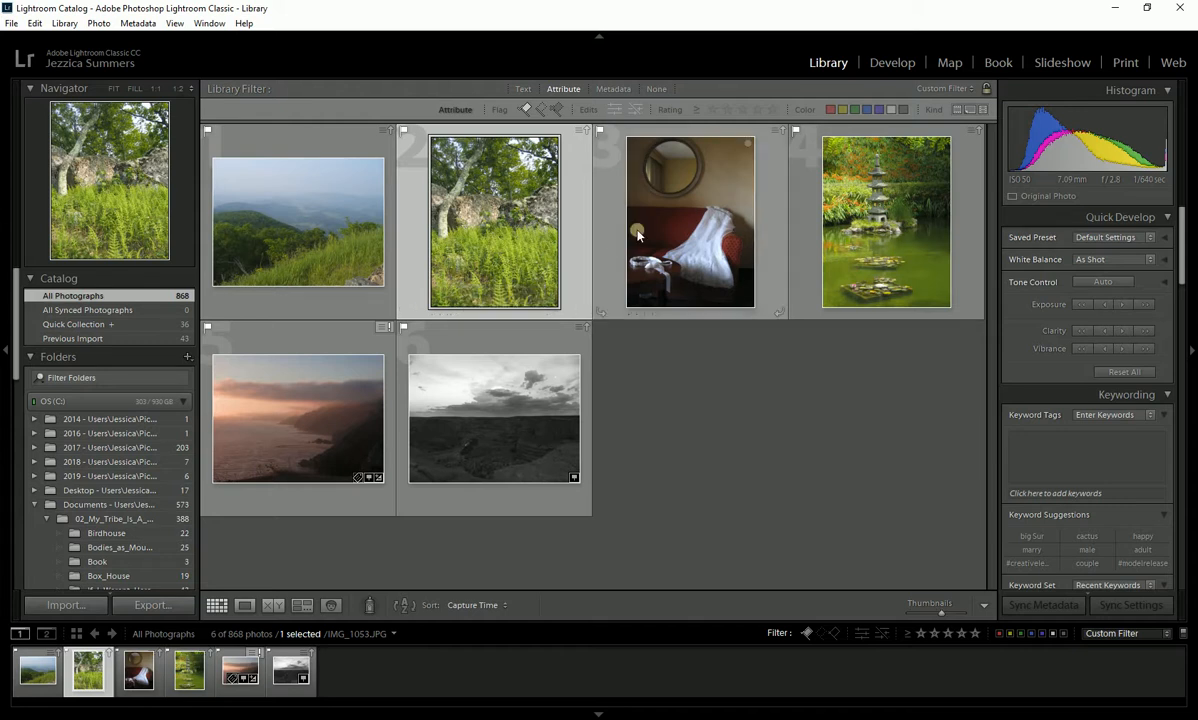
ctrl+click(820, 220)
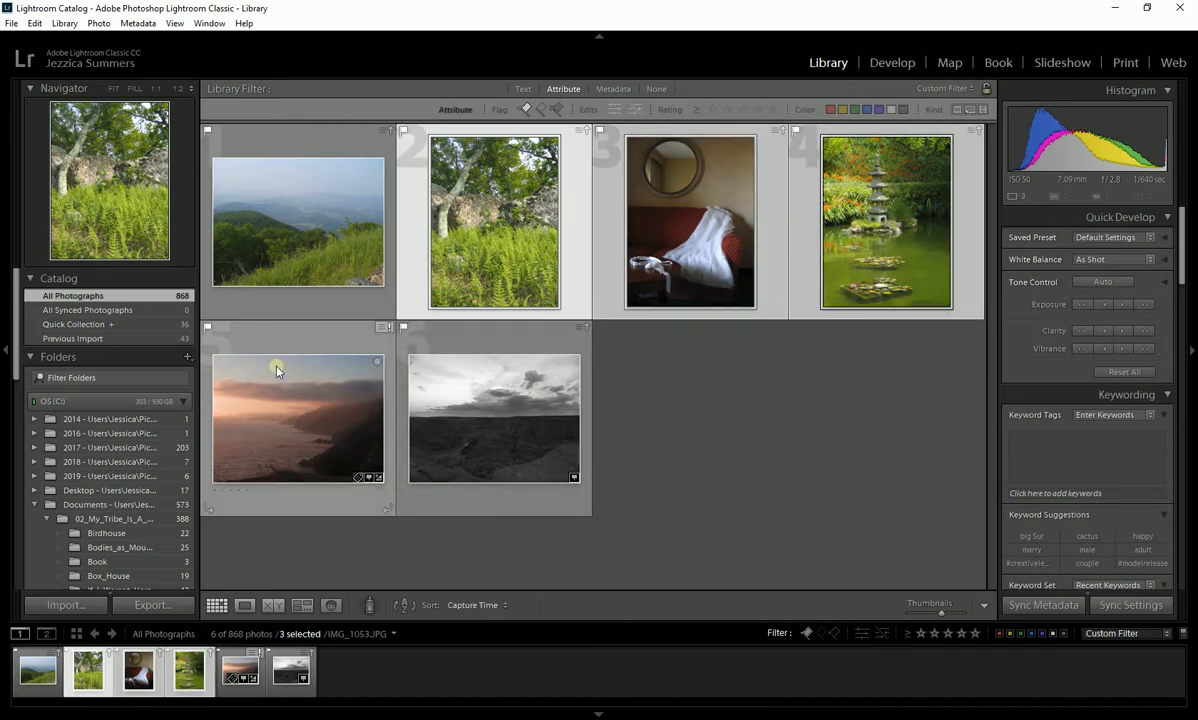
ctrl+click(499, 414)
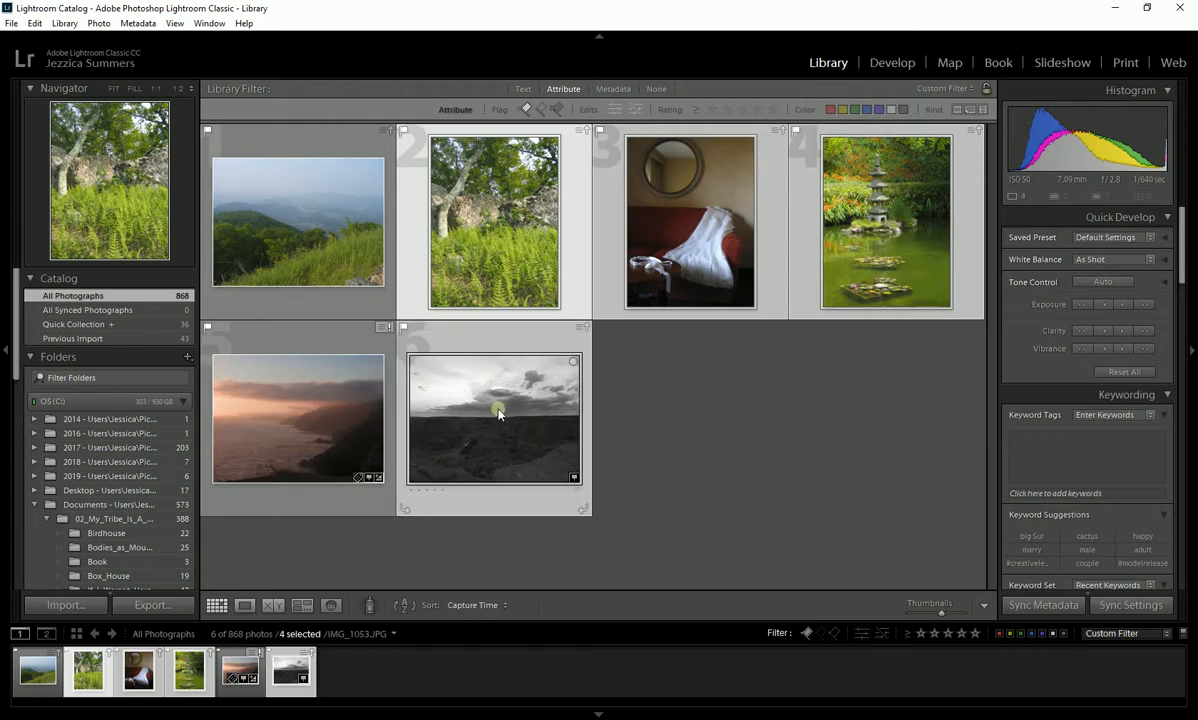
ctrl+click(230, 152)
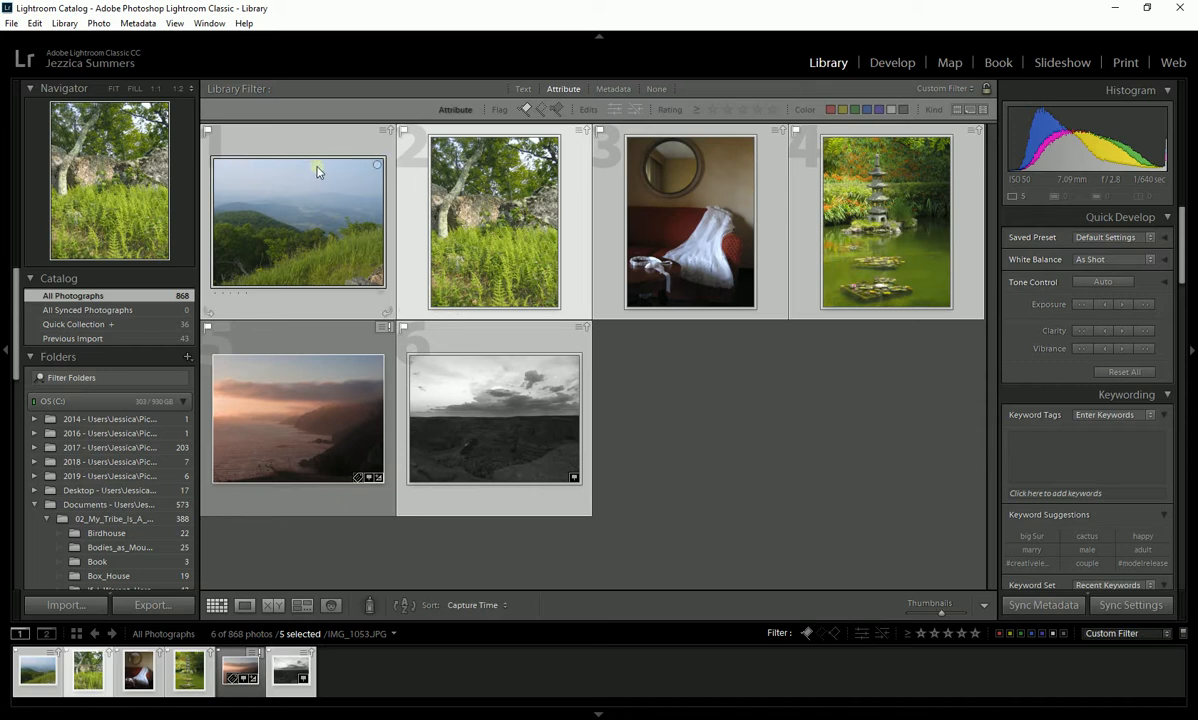
- Open the export settings for the selected photos
click(11, 22)
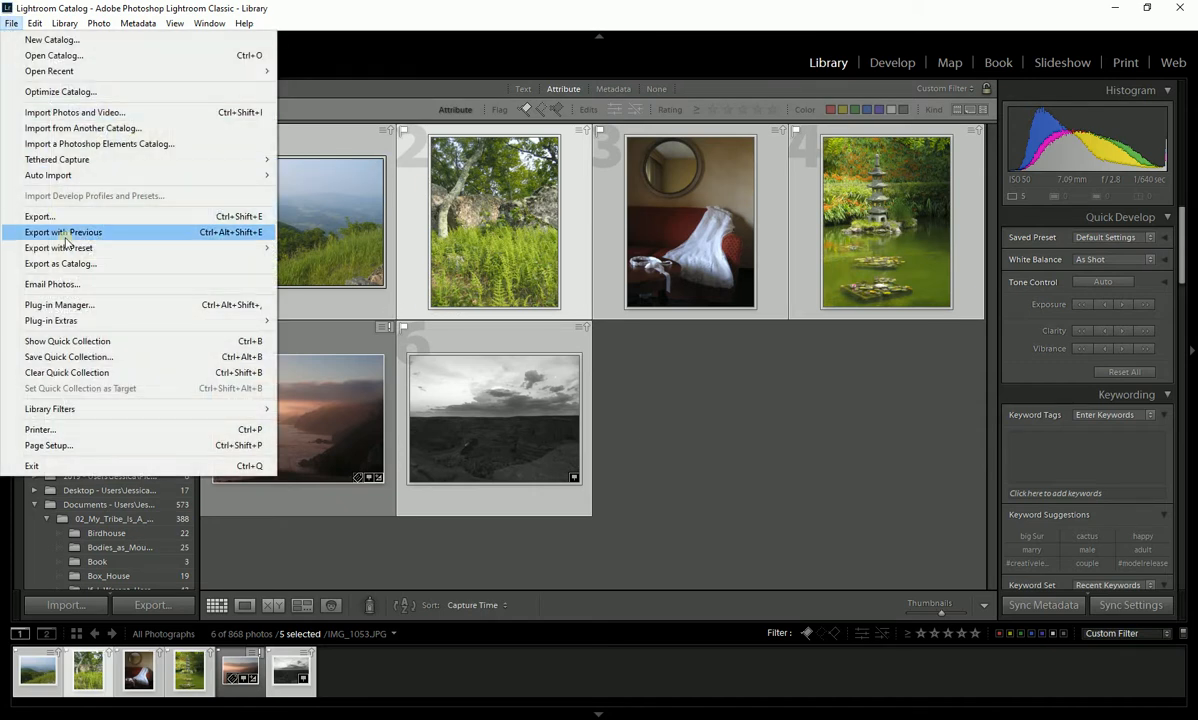
click(400, 24)
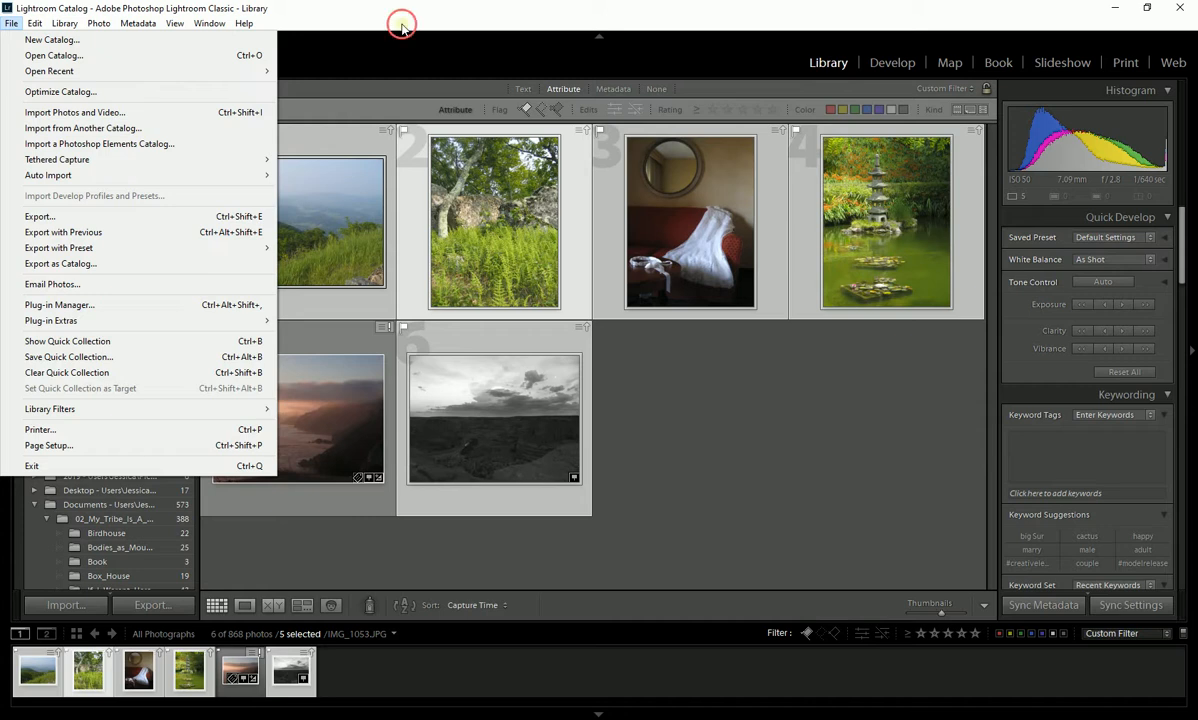
click(140, 610)
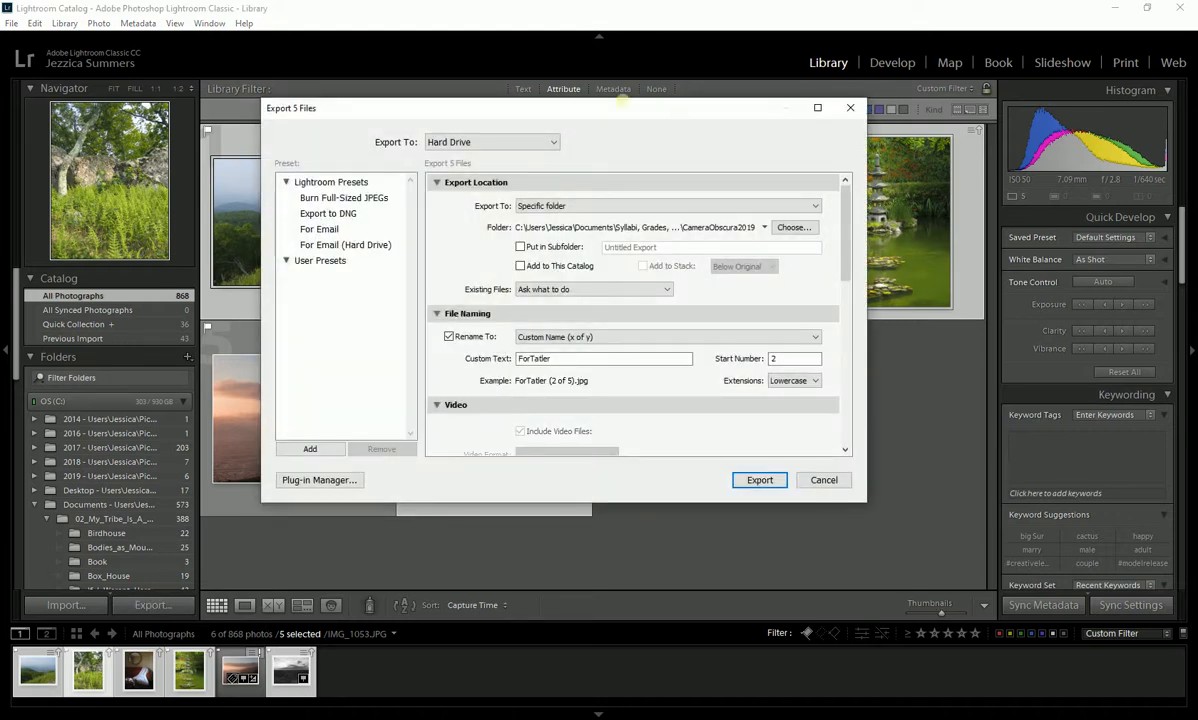
drag(620, 114, 614, 103)
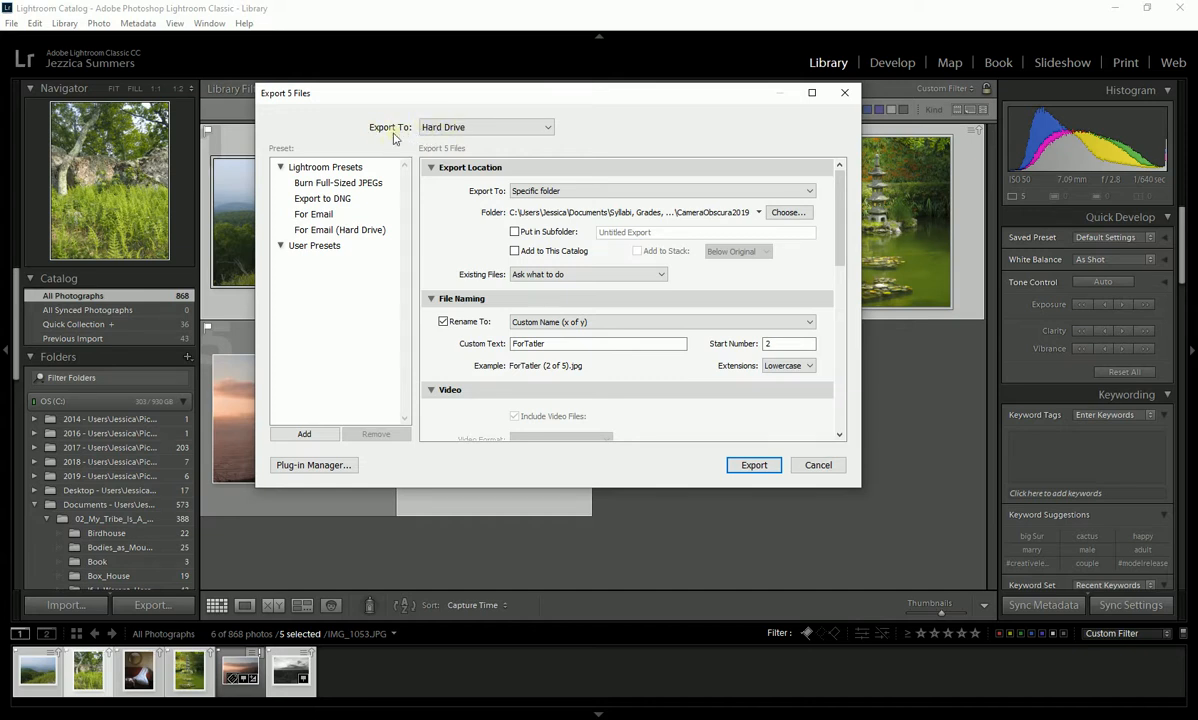
- Set the export destination to Hard Drive and the export location to Specific folder
click(453, 129)
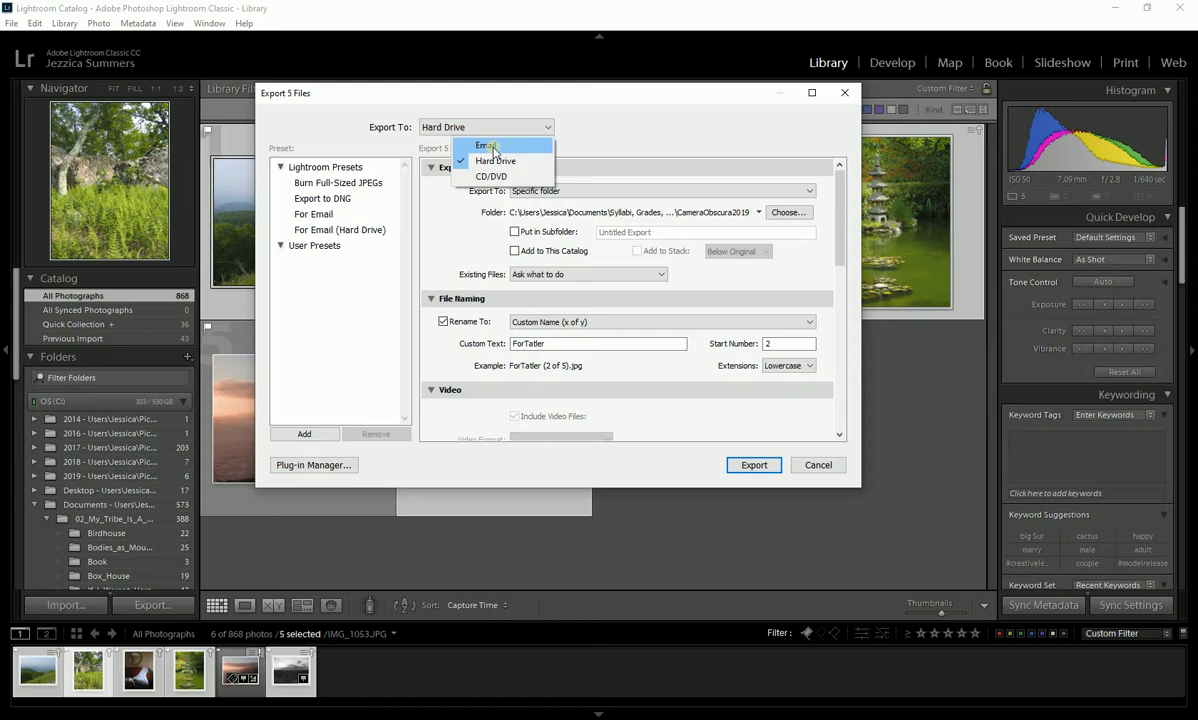
click(482, 160)
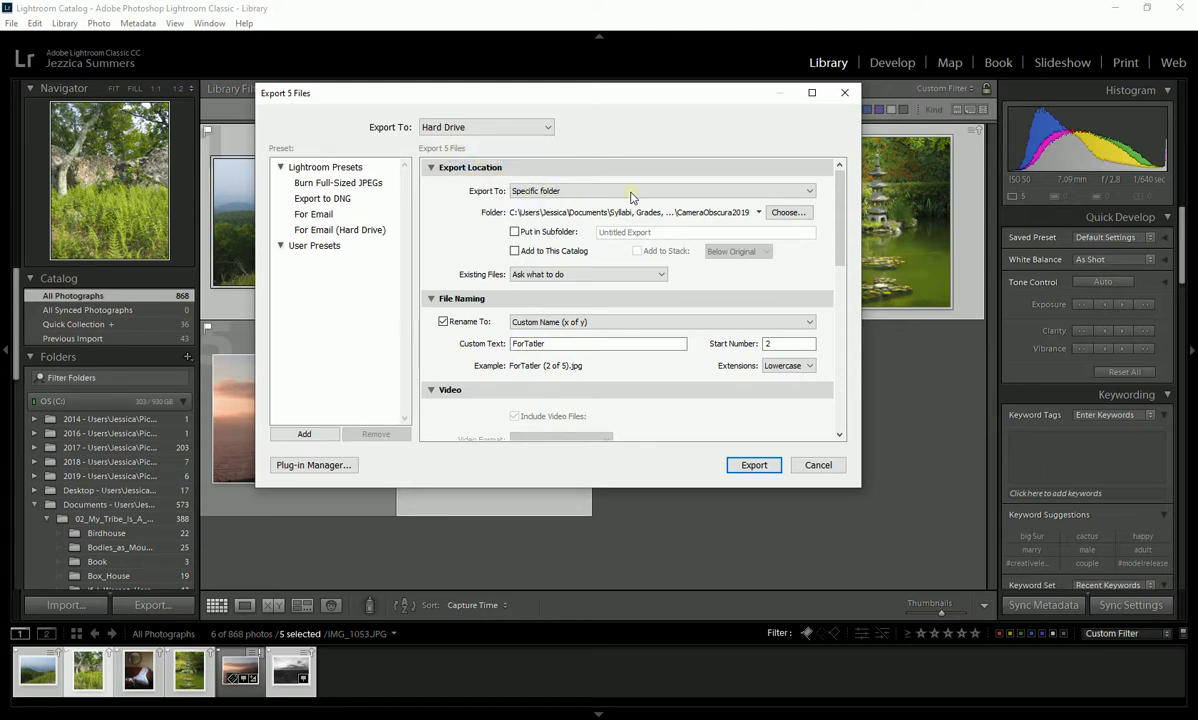
click(757, 191)
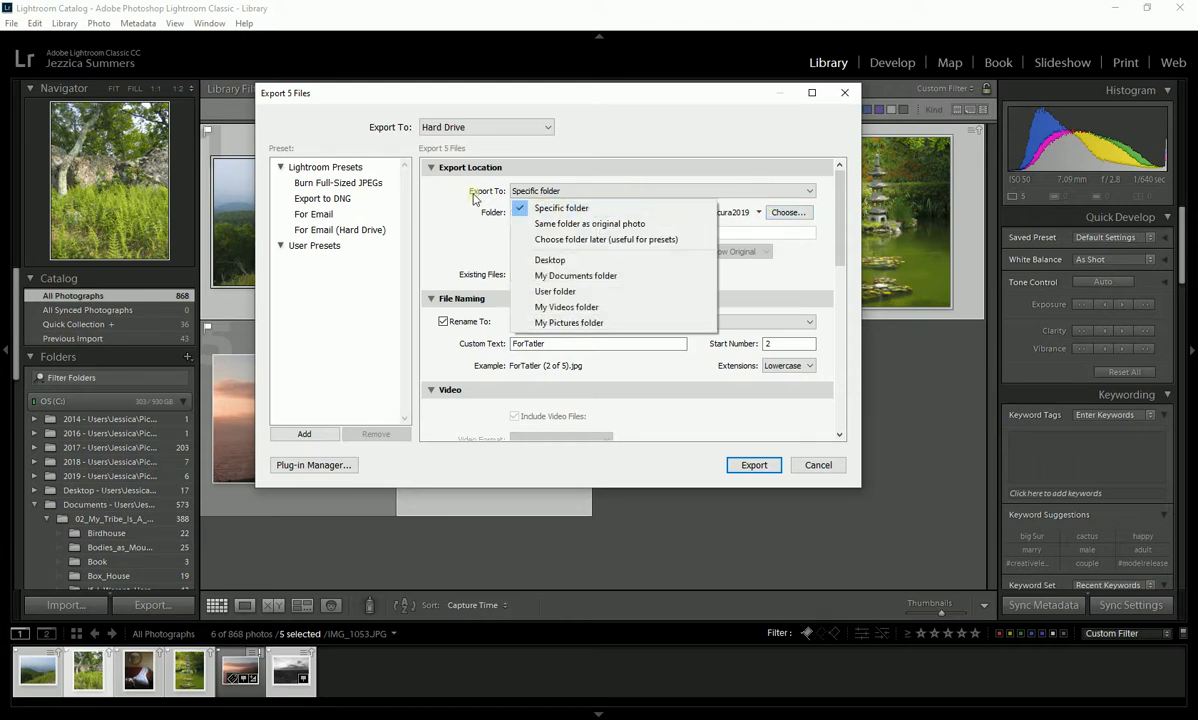
click(525, 207)
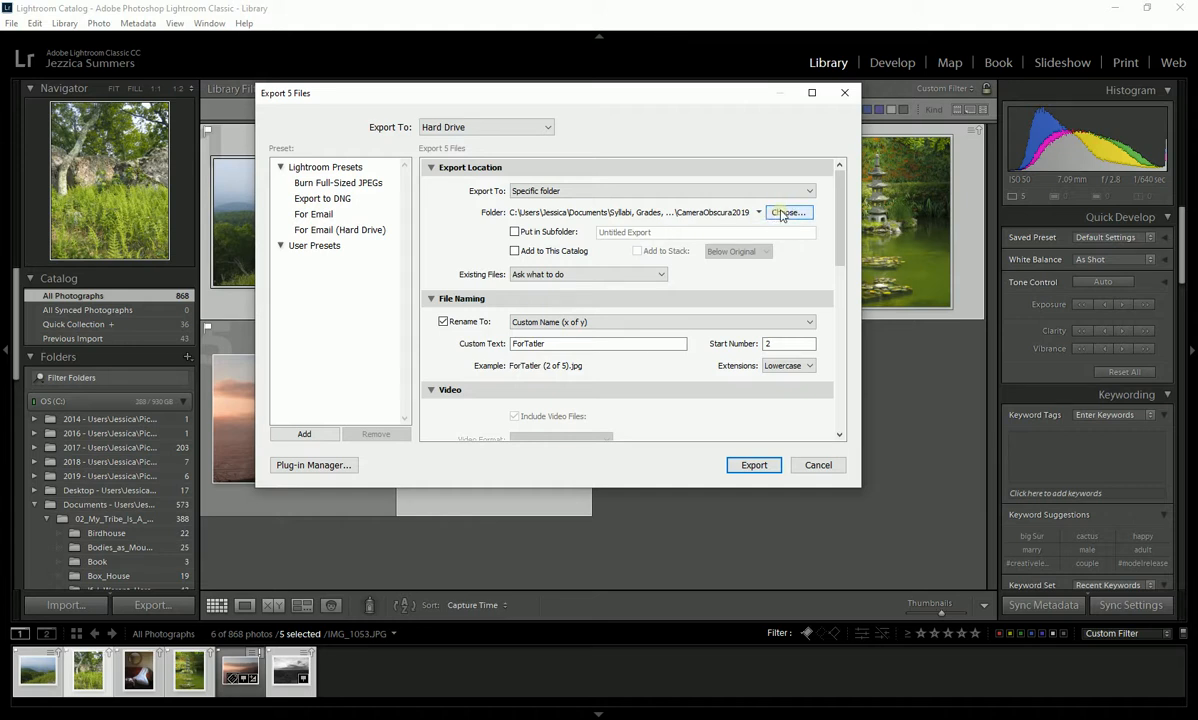
- Choose the BIGBADDRIVE (F:) drive as the export folder
click(783, 214)
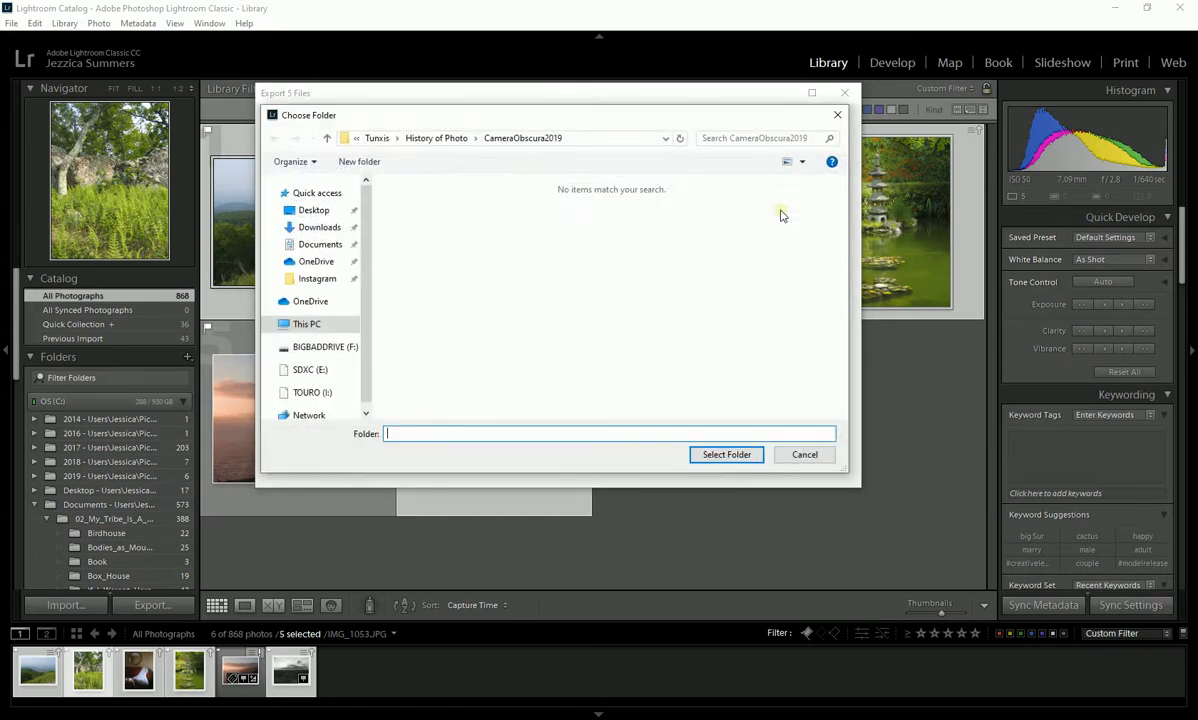
click(322, 347)
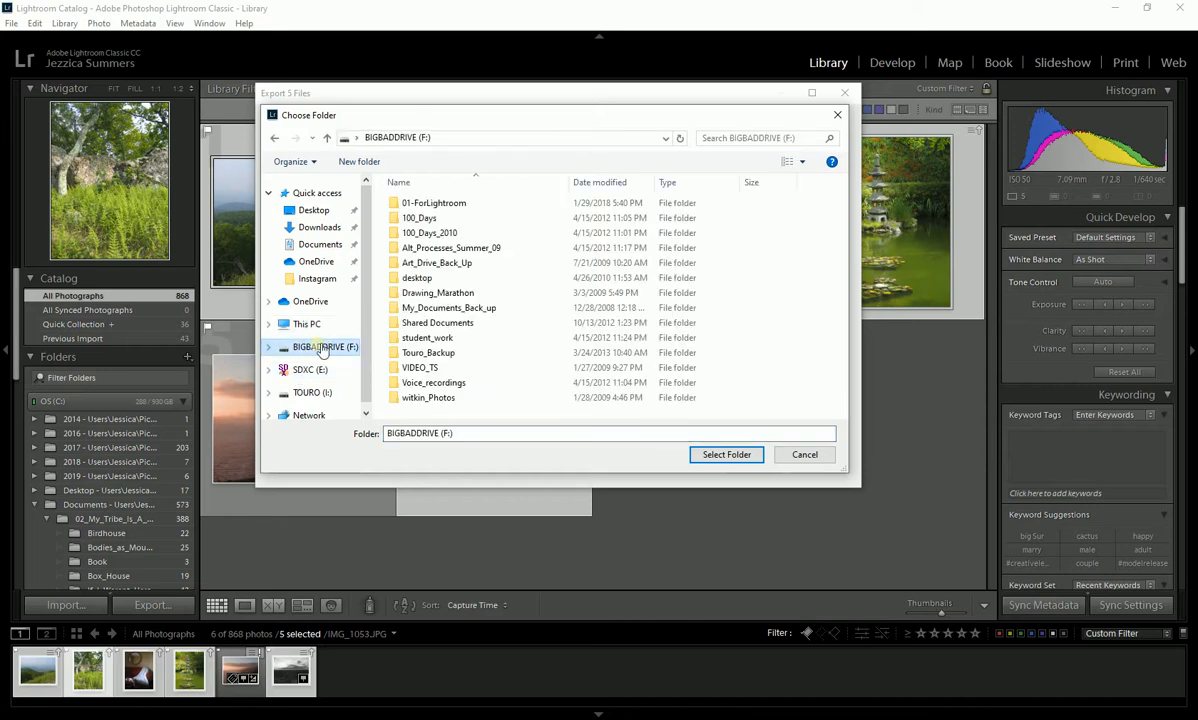
click(728, 455)
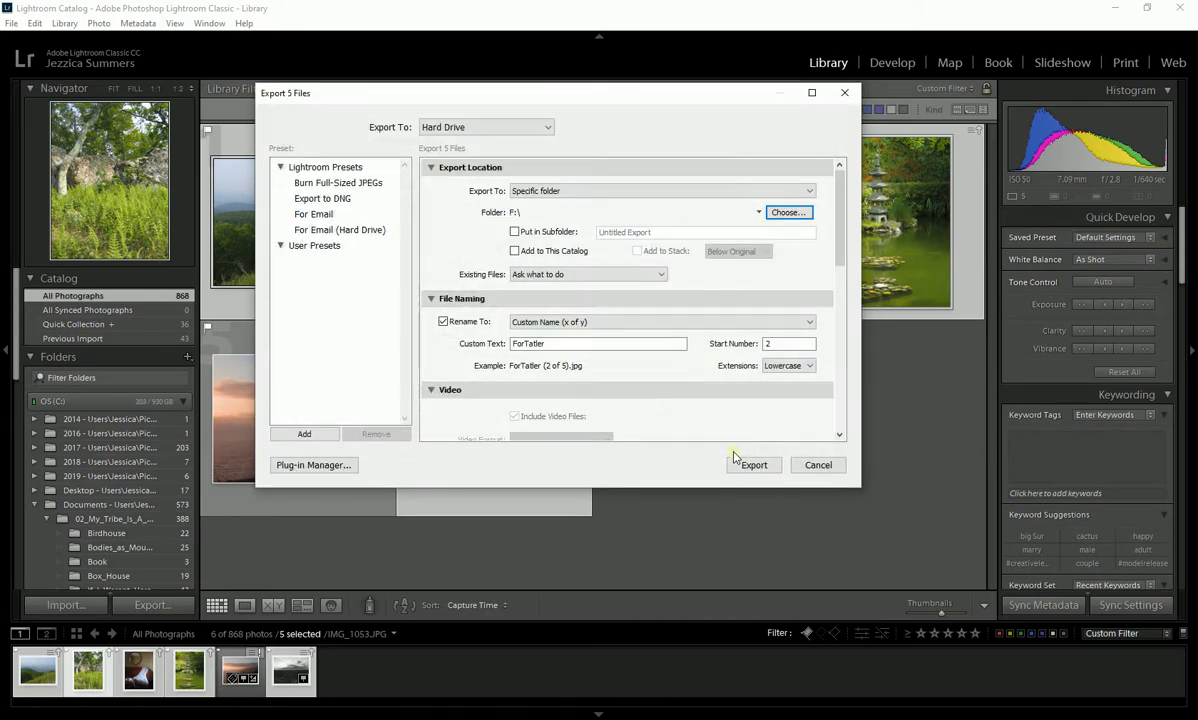
- Put the exported files in a subfolder named "Assignment 1 Edited"
click(513, 233)
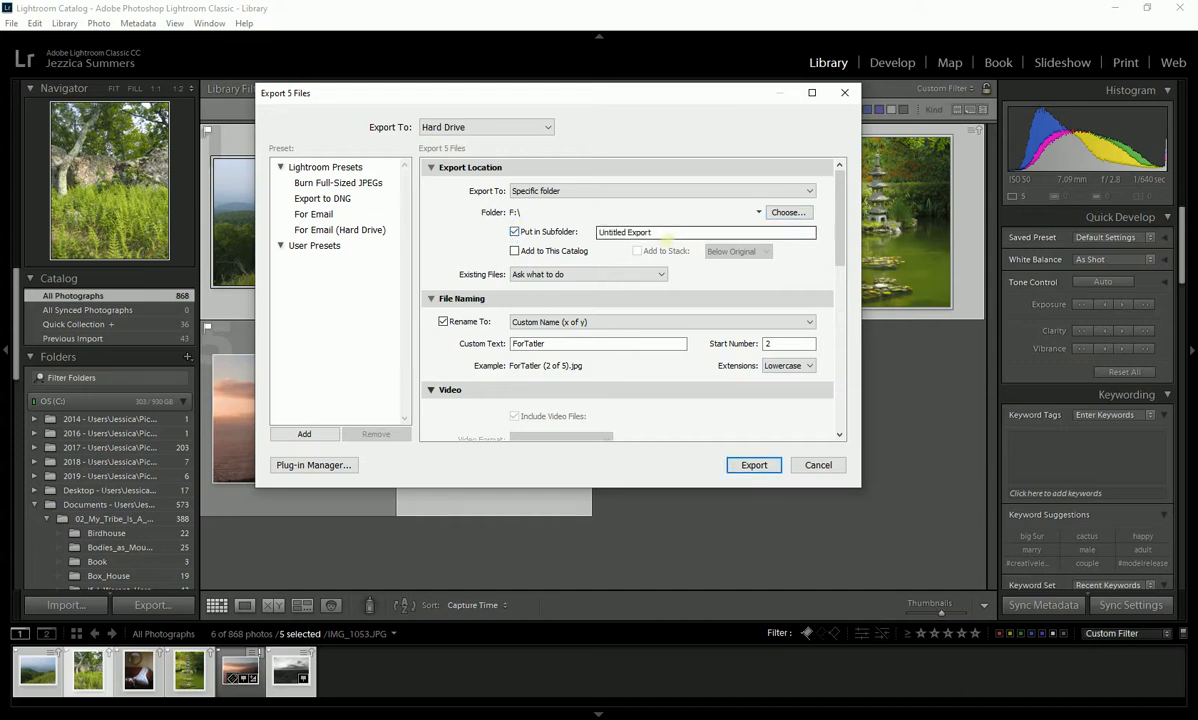
text(Assignment)
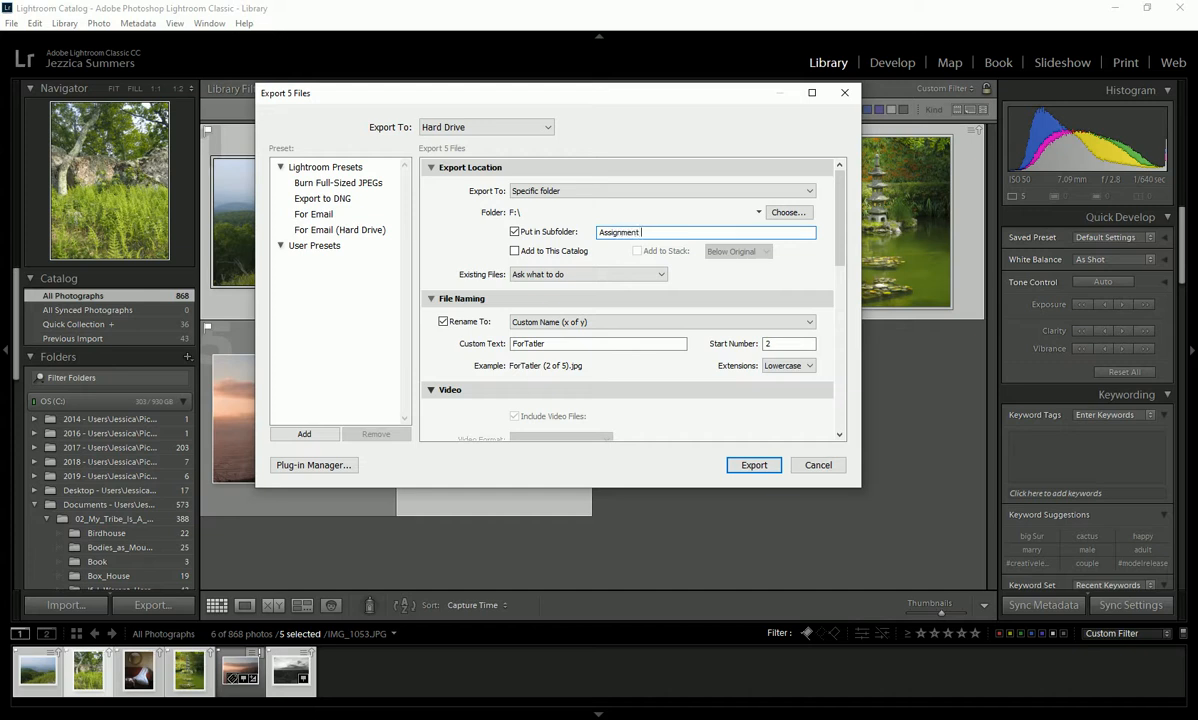
text( 1 Editied)
key(BackSpace)
- Rename the exported files with the Custom Name (x of y) template and set the start number to 1
drag(840, 223, 834, 260)
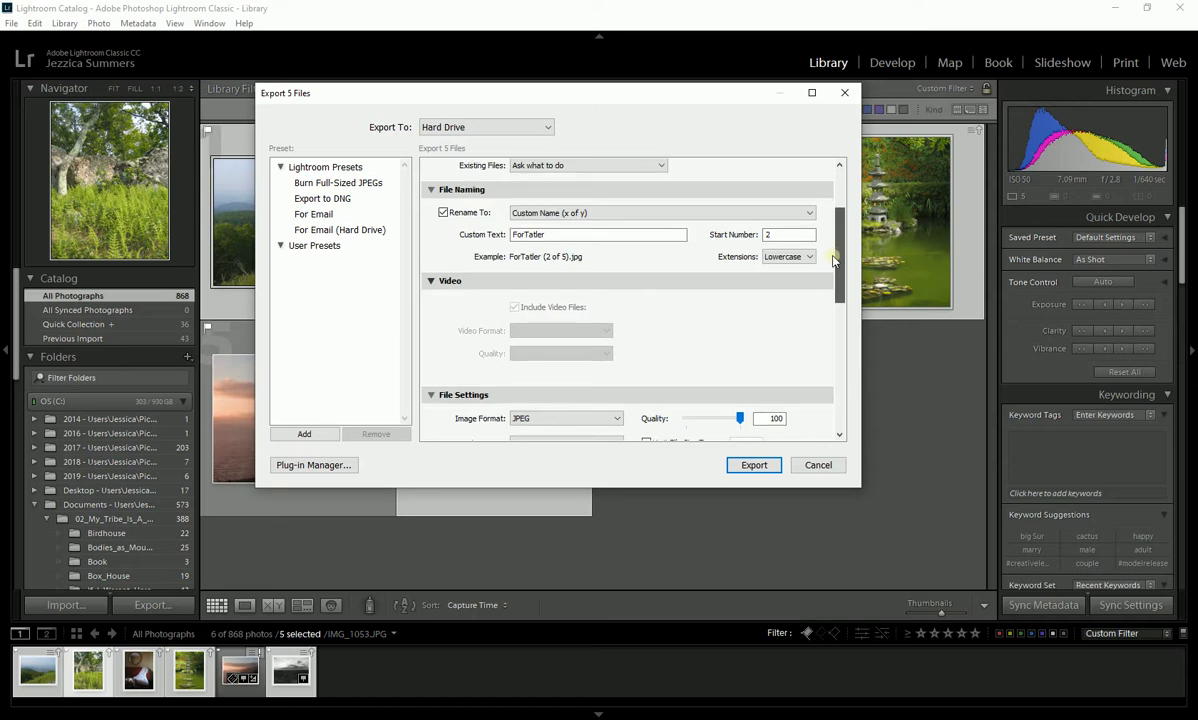
click(444, 213)
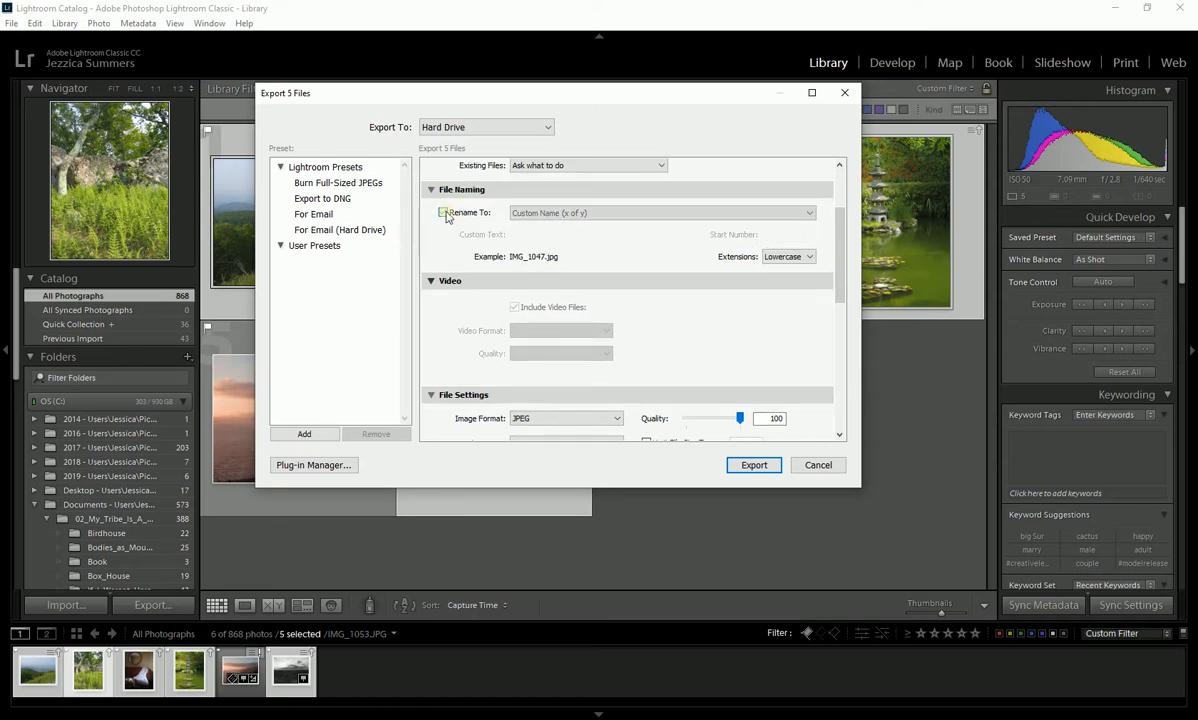
click(444, 213)
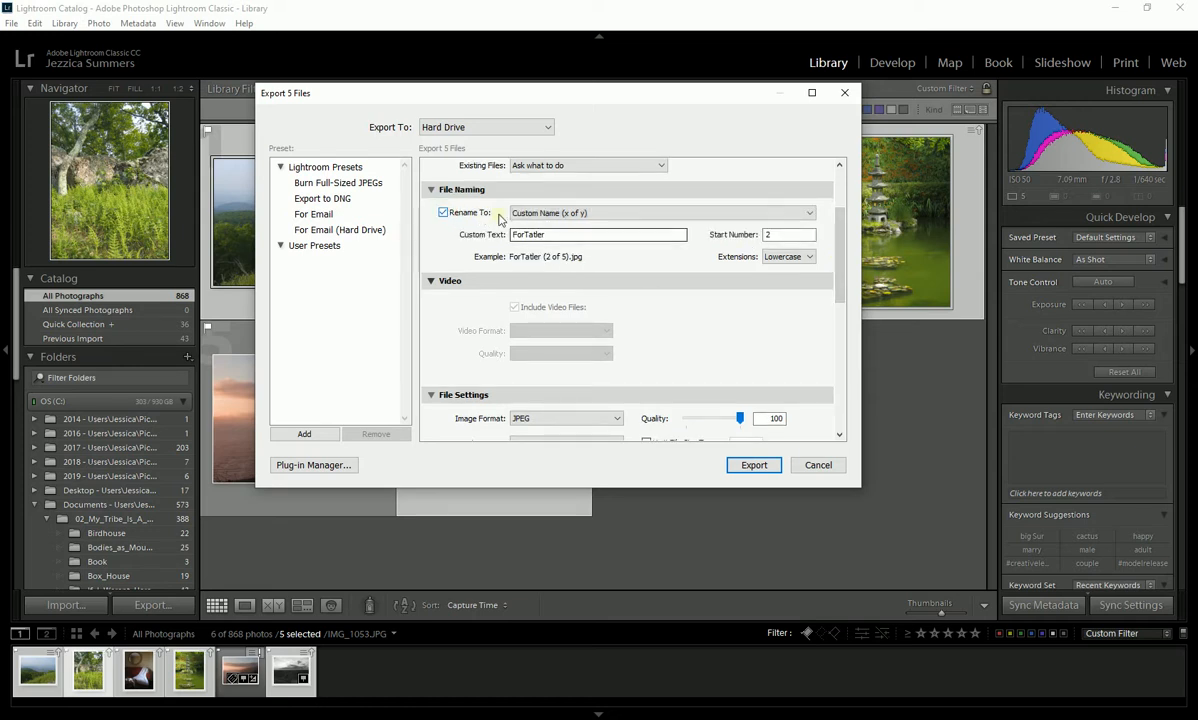
click(563, 214)
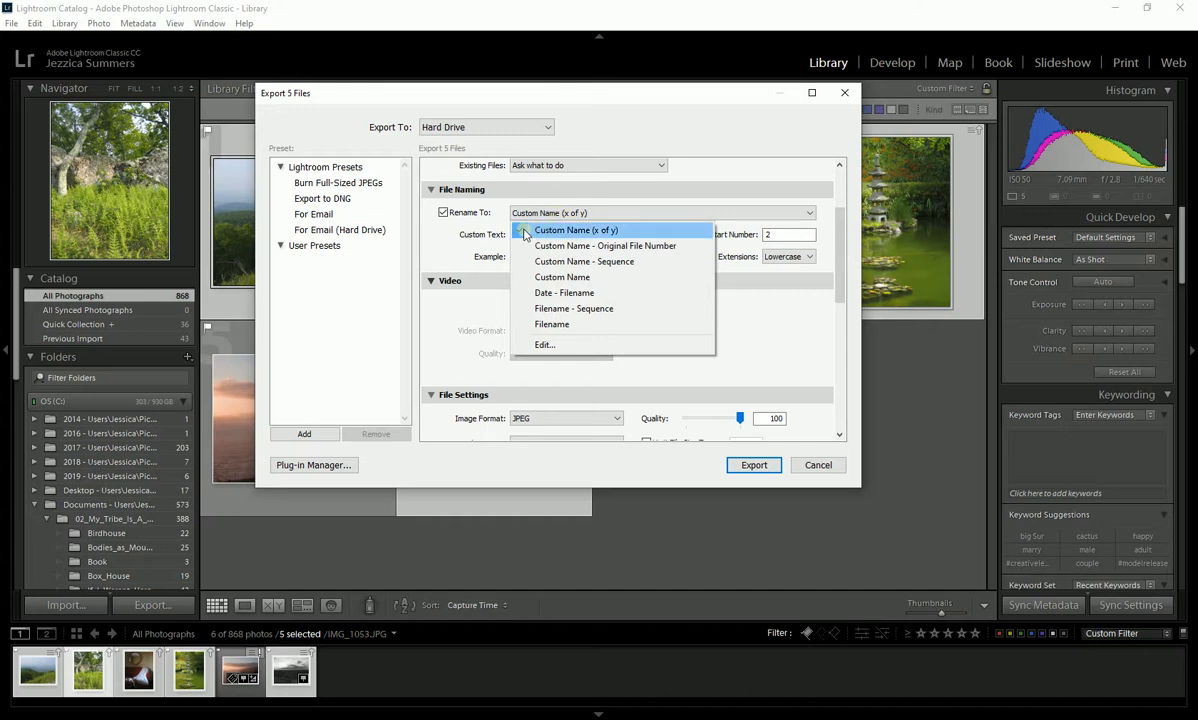
click(617, 232)
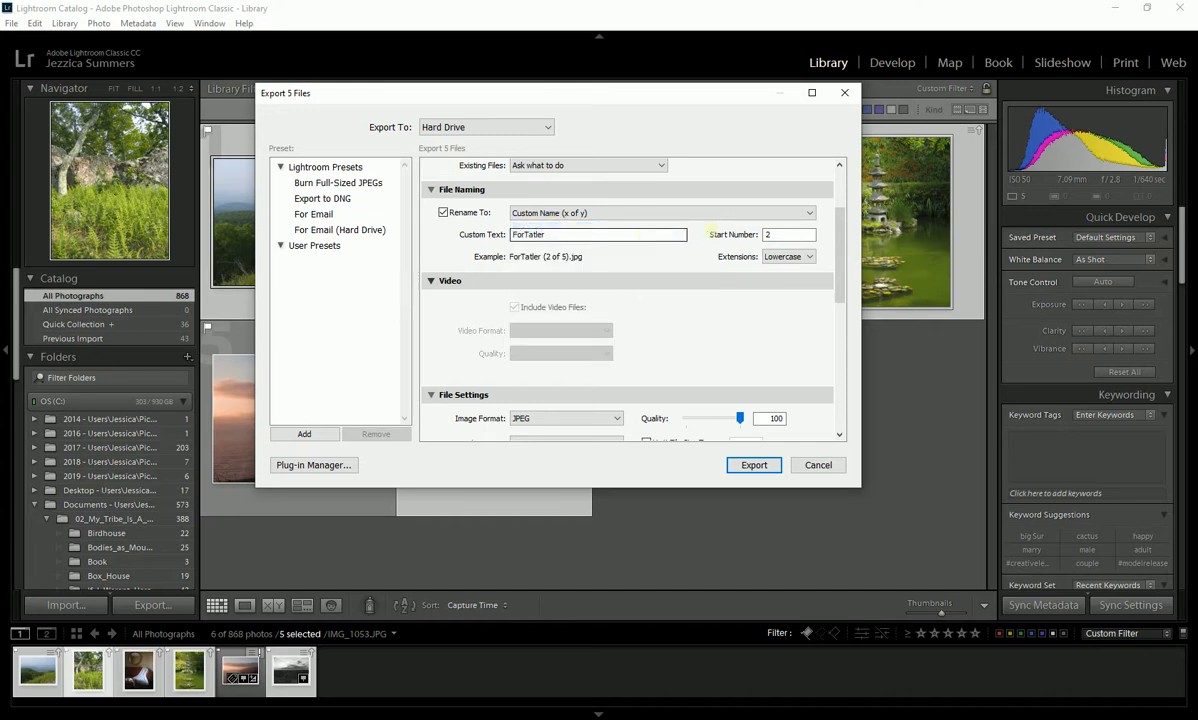
double_click(767, 234)
text(1)
double_click(789, 235)
- Set the custom file name text to the photographer's surname followed by "_Assignment1"
double_click(573, 234)
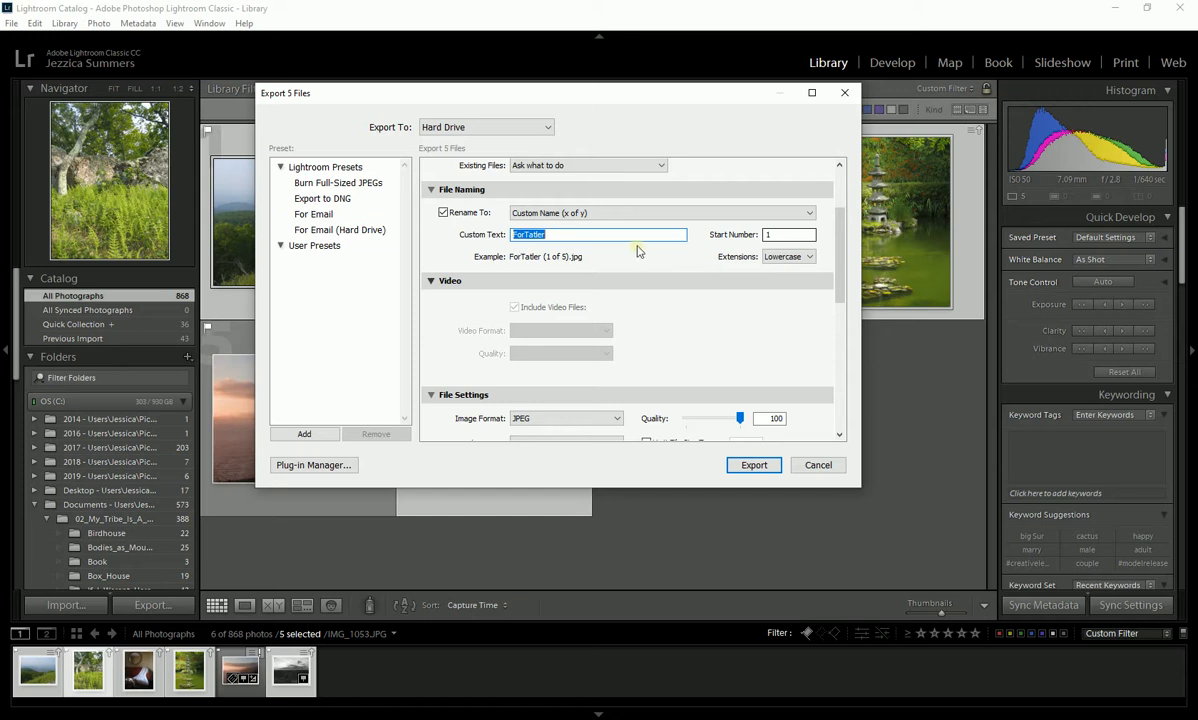
text(Somers_Assign)
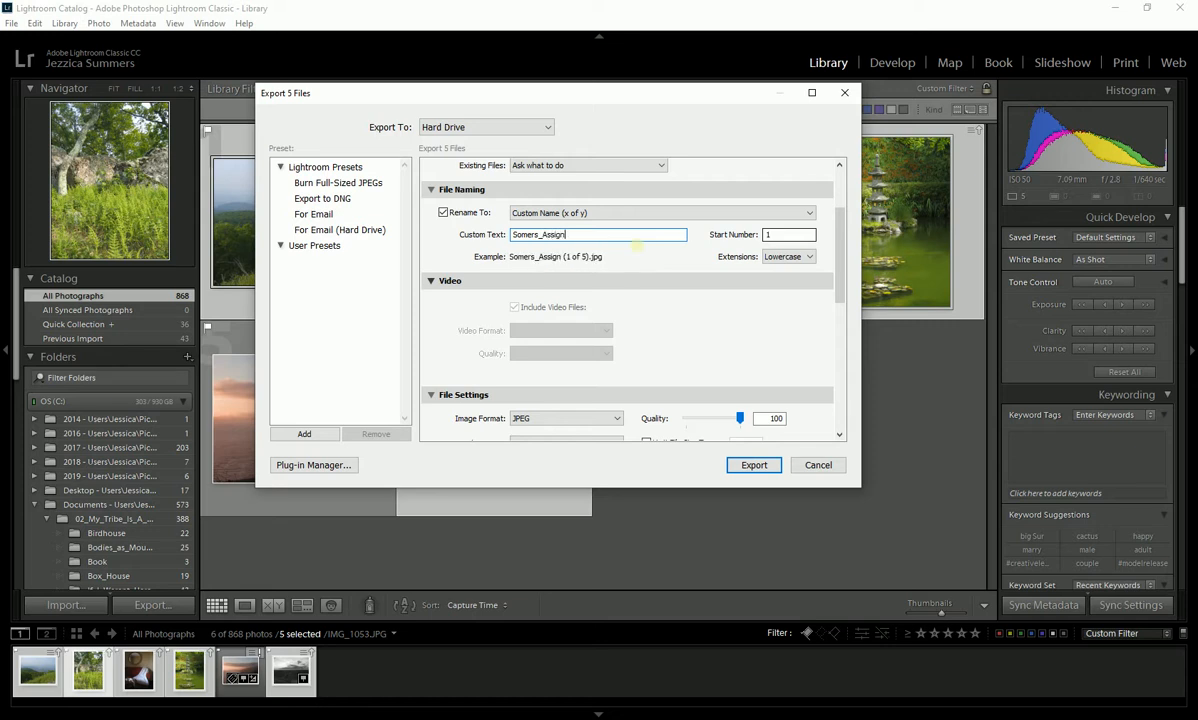
text(ment)
text(1)
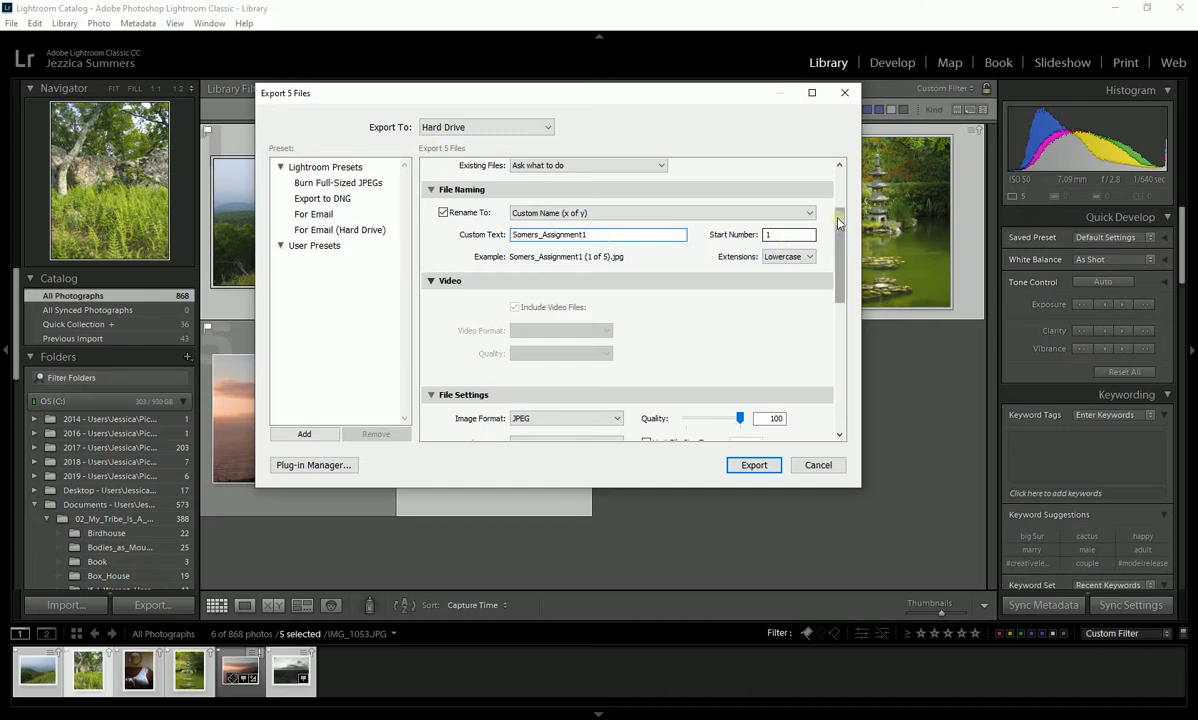
- Check the JPEG format and quality in the file settings
scroll(843, 233, down, 1)
drag(843, 233, 843, 278)
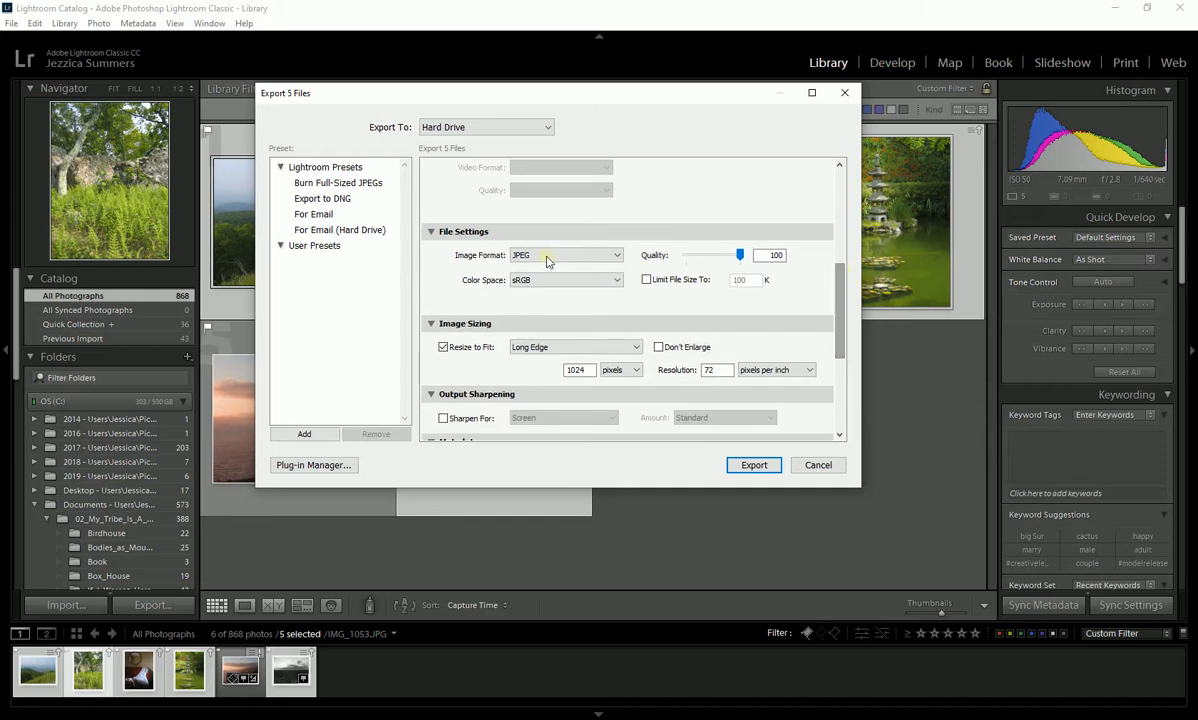
drag(752, 256, 731, 259)
- Resize the exported images to fit a Long Edge of 1024 pixels at a resolution of 72 pixels per inch
drag(838, 303, 838, 342)
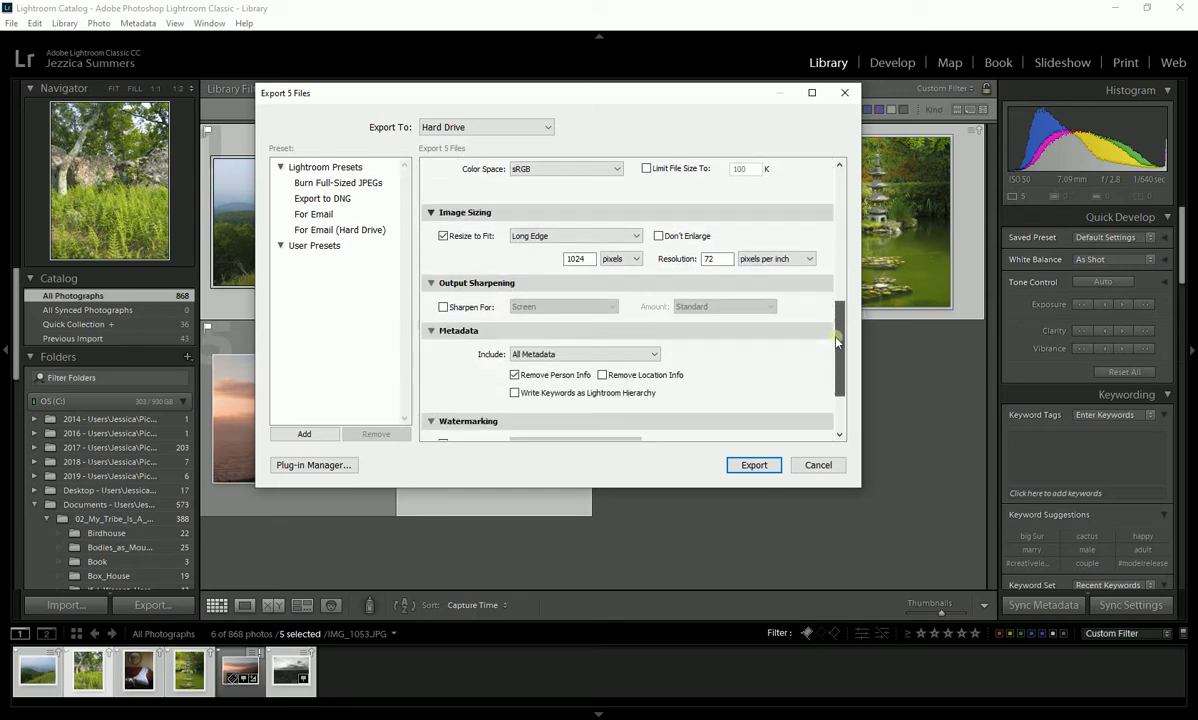
click(443, 236)
click(443, 236)
click(552, 236)
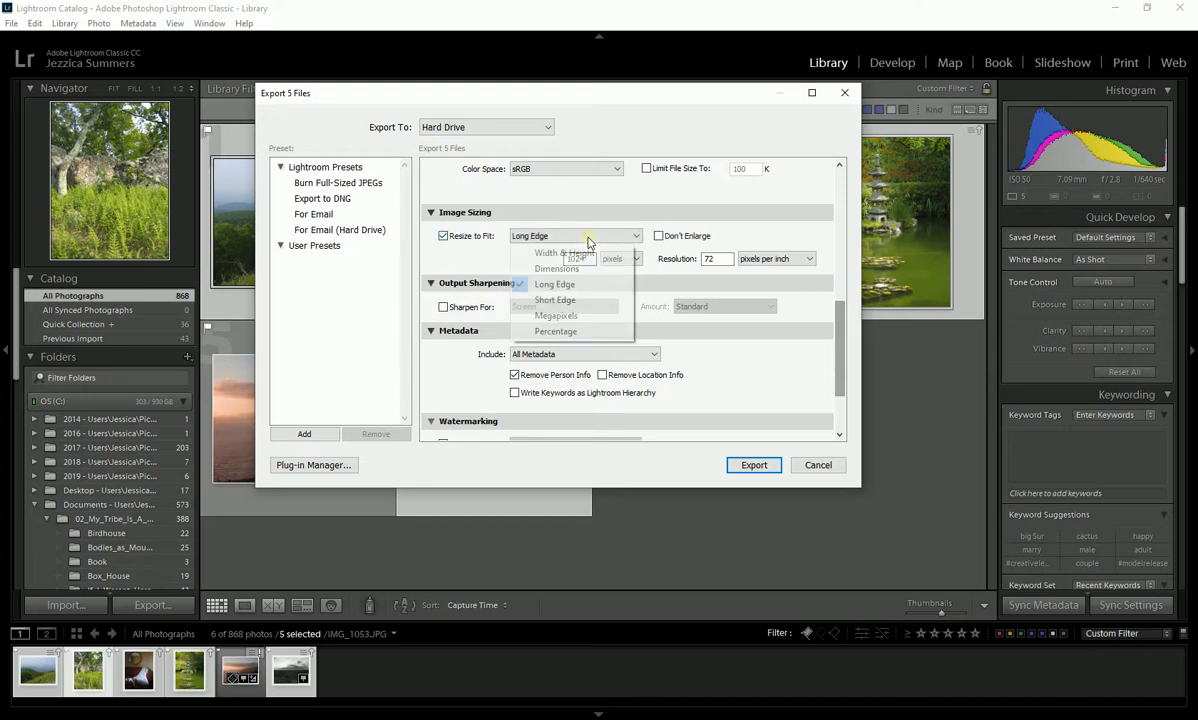
click(548, 286)
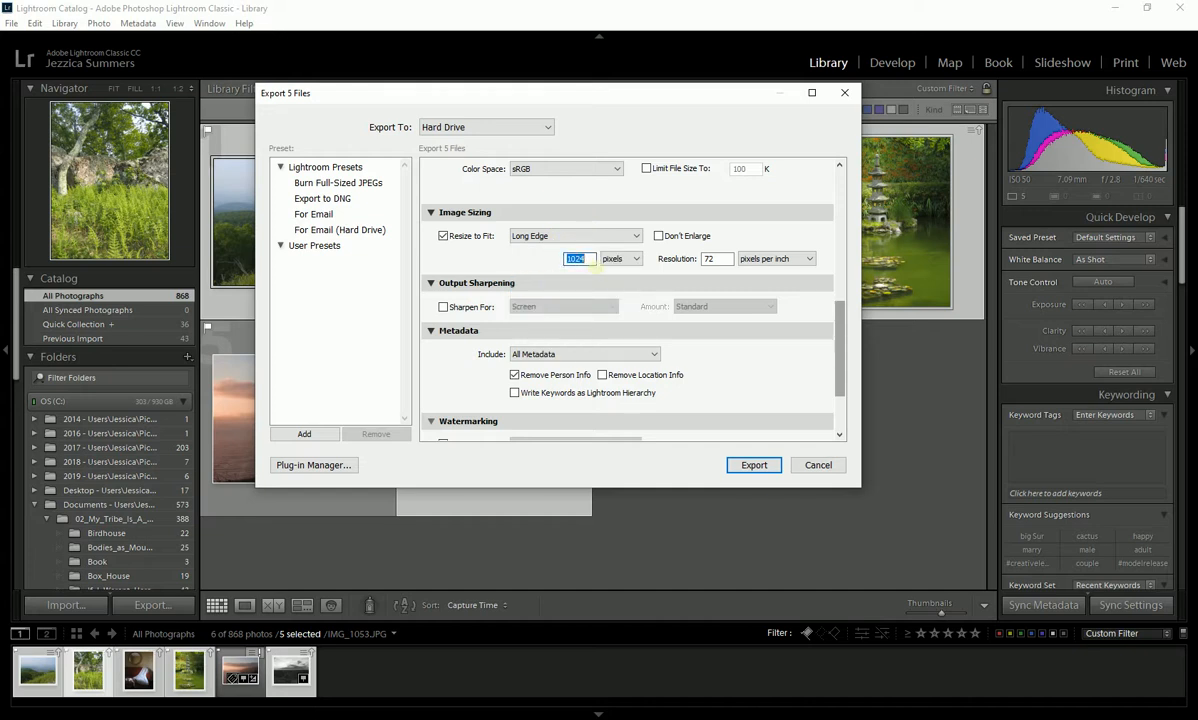
text(1024)
double_click(717, 259)
text(7)
- Include All Metadata in the exported files and run the export
scroll(840, 327, down, 1)
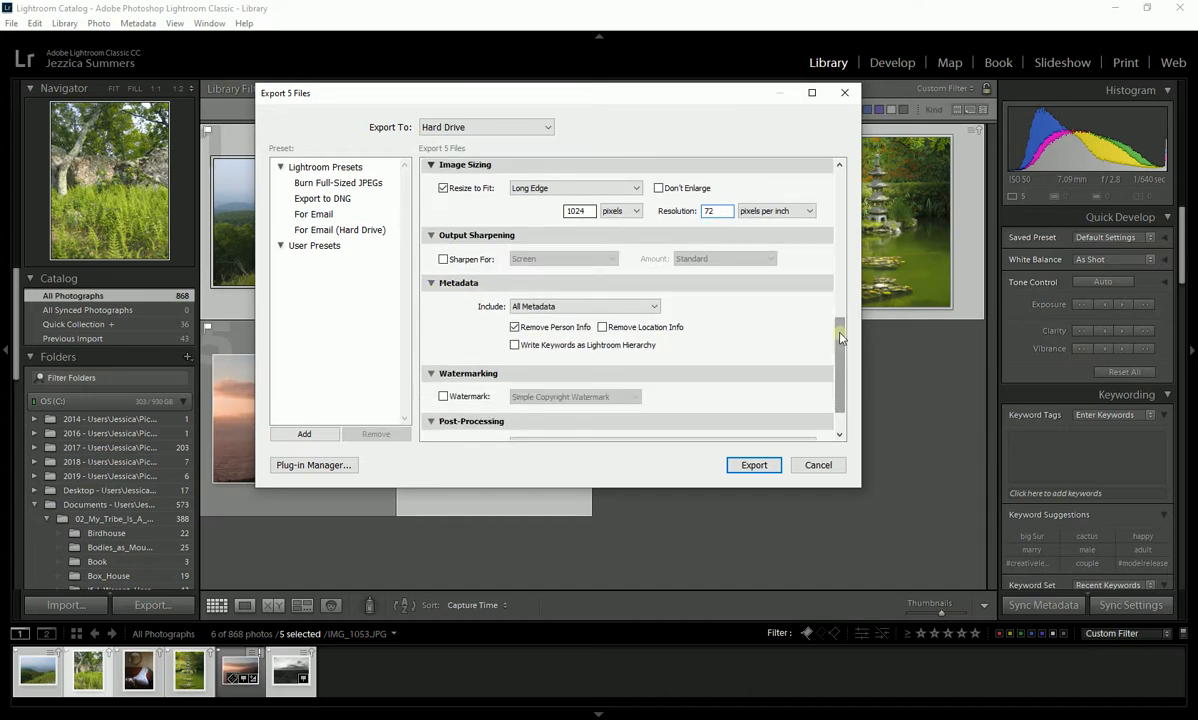
scroll(838, 338, down, 1)
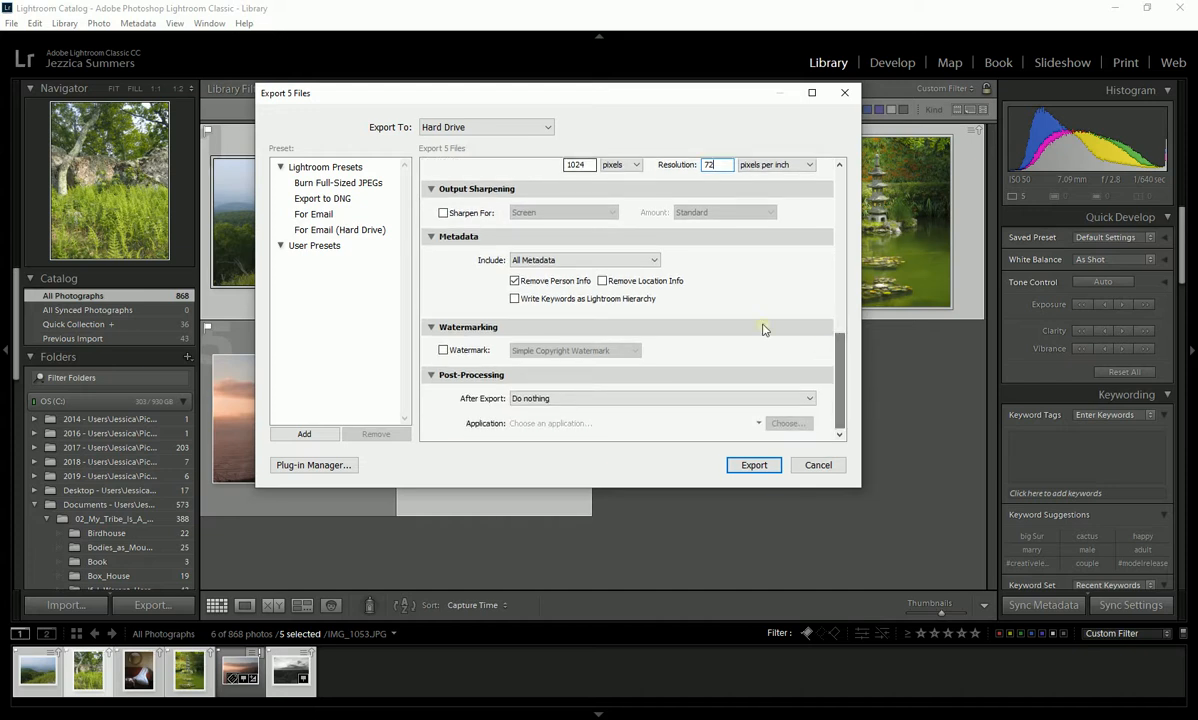
click(539, 262)
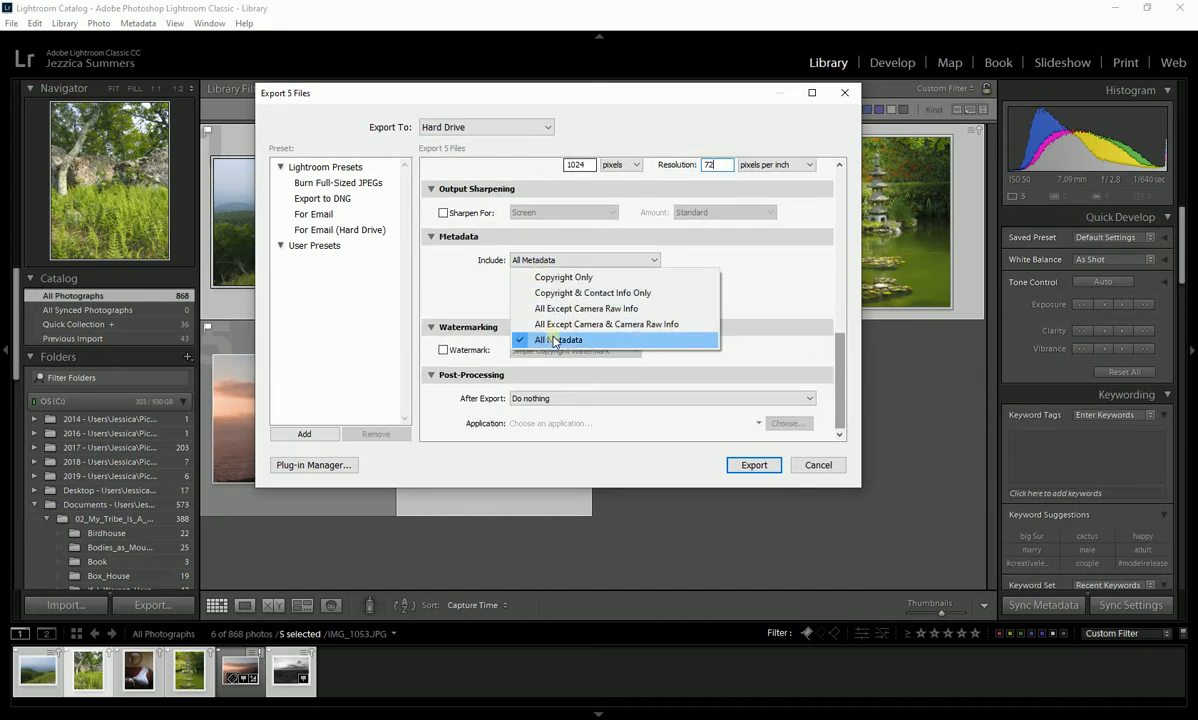
click(555, 341)
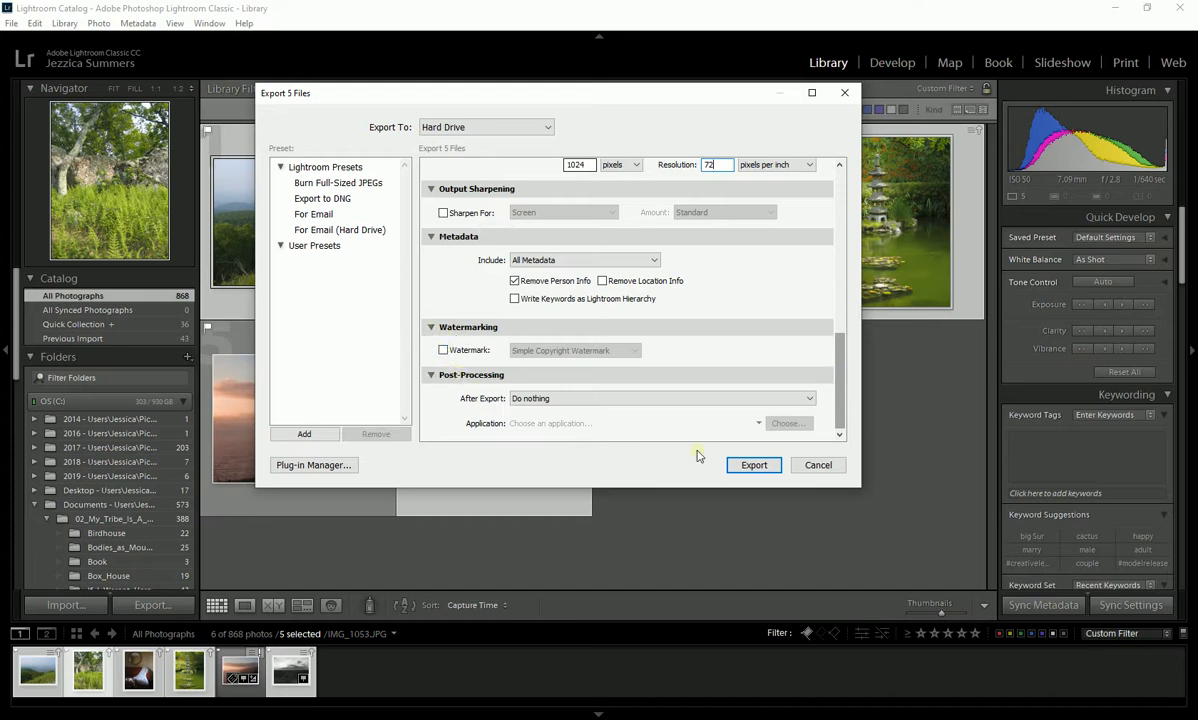
click(758, 465)
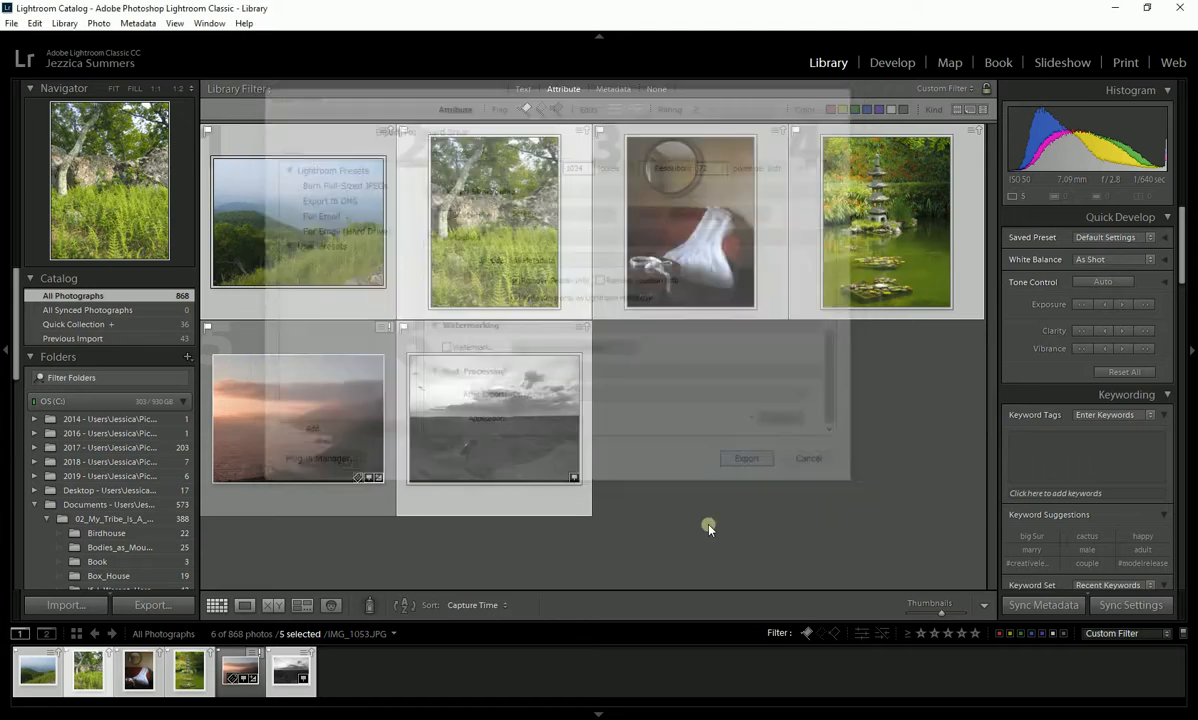